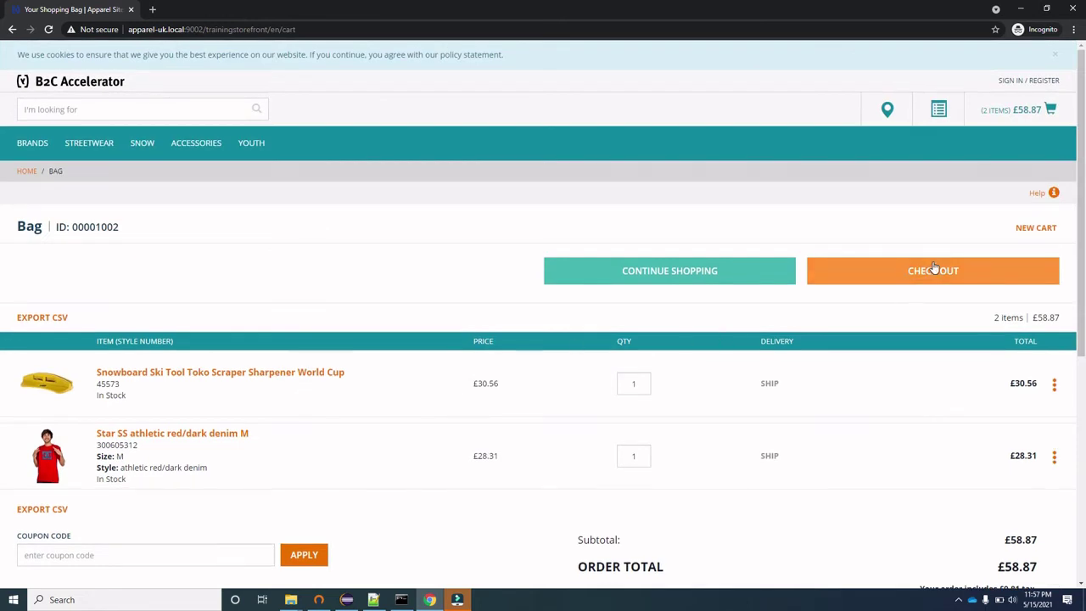
Check out the two-item bag as a new guest, entering and confirming the shopper's e-mail address.
{"action": "left_click", "coordinate": [951, 278]}
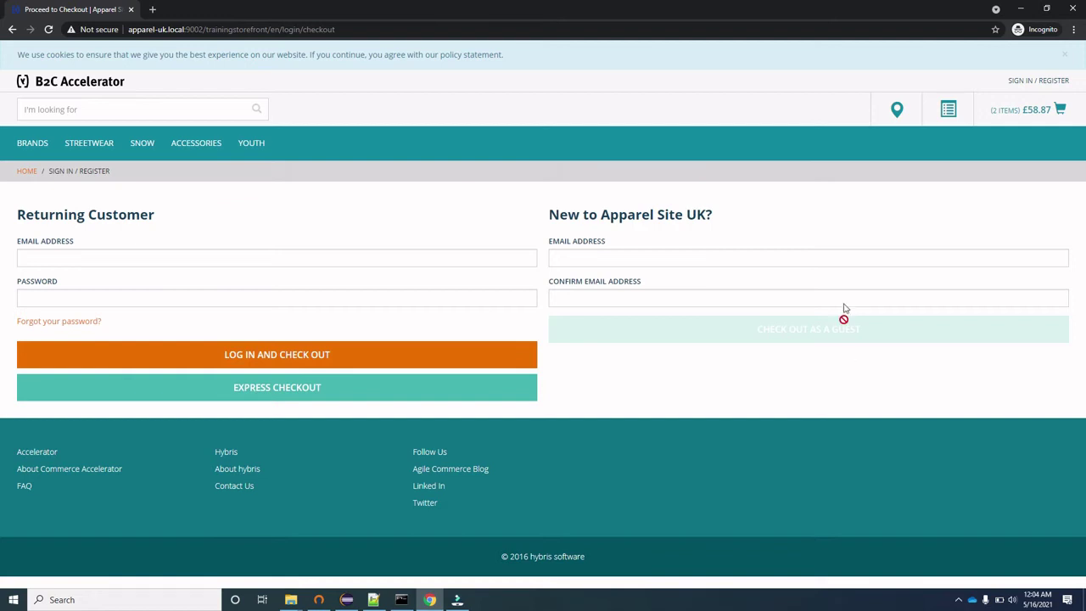
{"action": "left_click", "coordinate": [777, 258]}
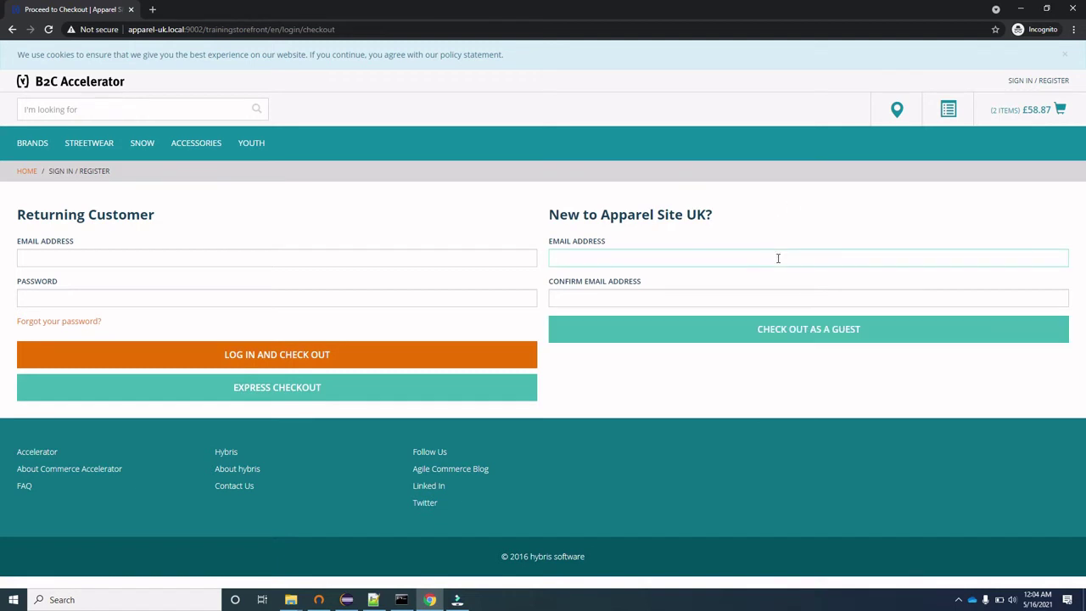
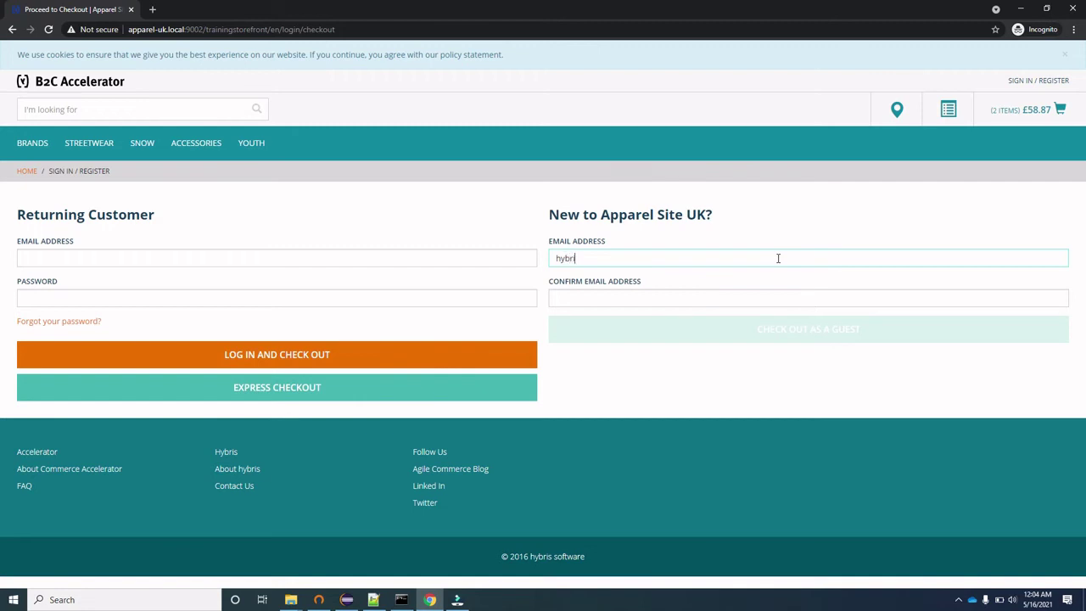
{"action": "key", "text": "ctrl+a"}
{"action": "key", "text": "ctrl+c"}
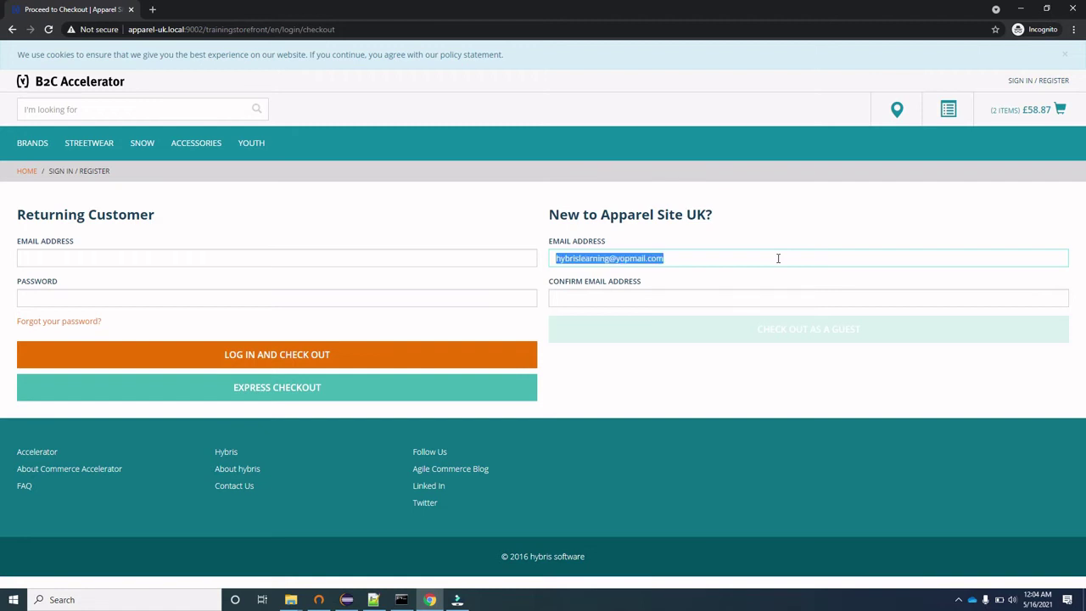
{"action": "left_click", "coordinate": [663, 296]}
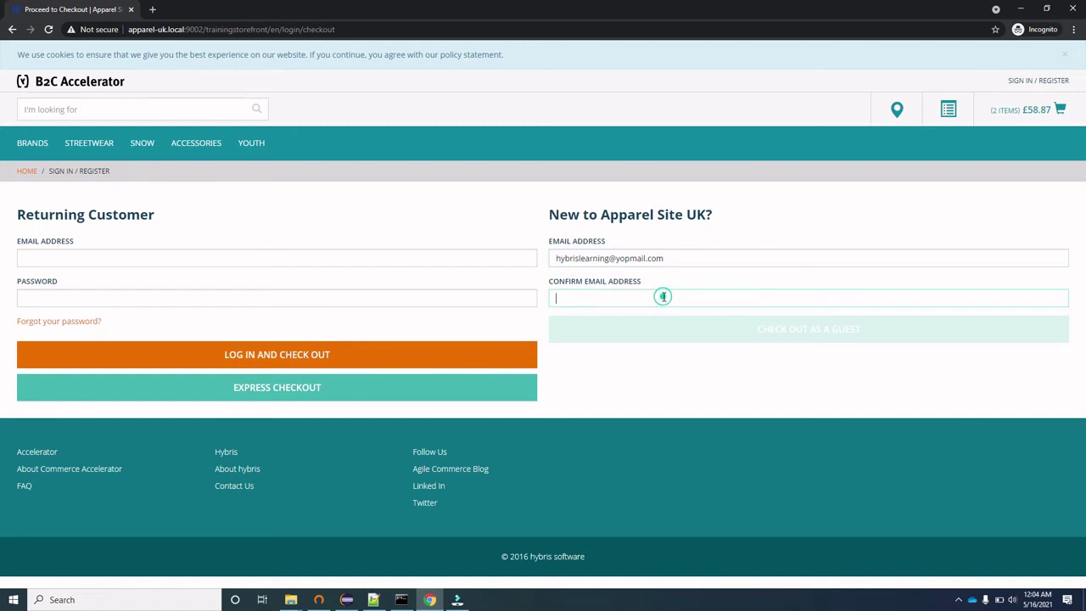
{"action": "key", "text": "ctrl+v"}
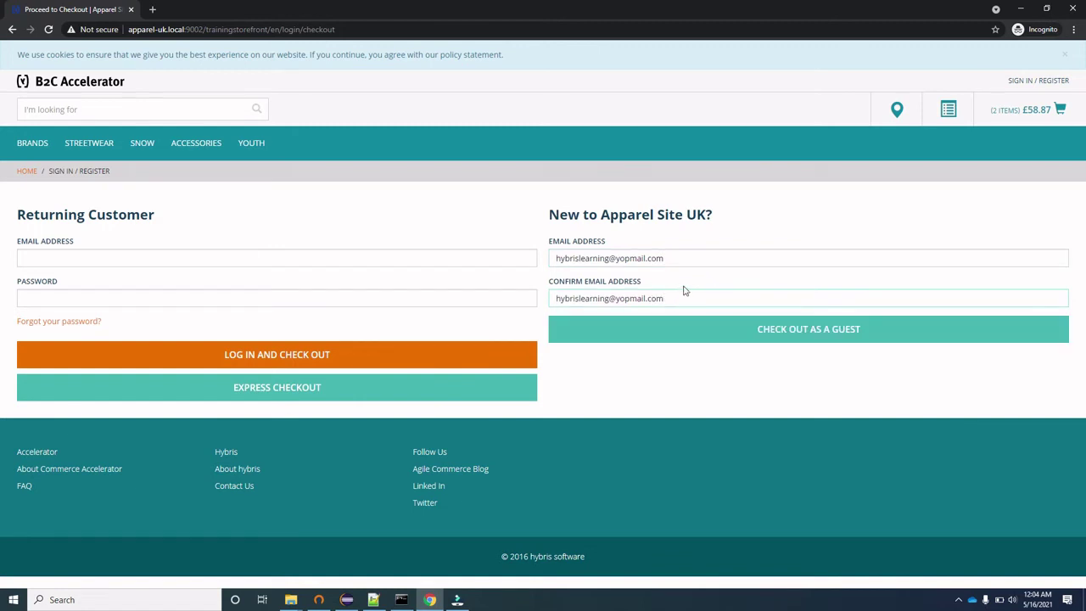
{"action": "left_click", "coordinate": [805, 337]}
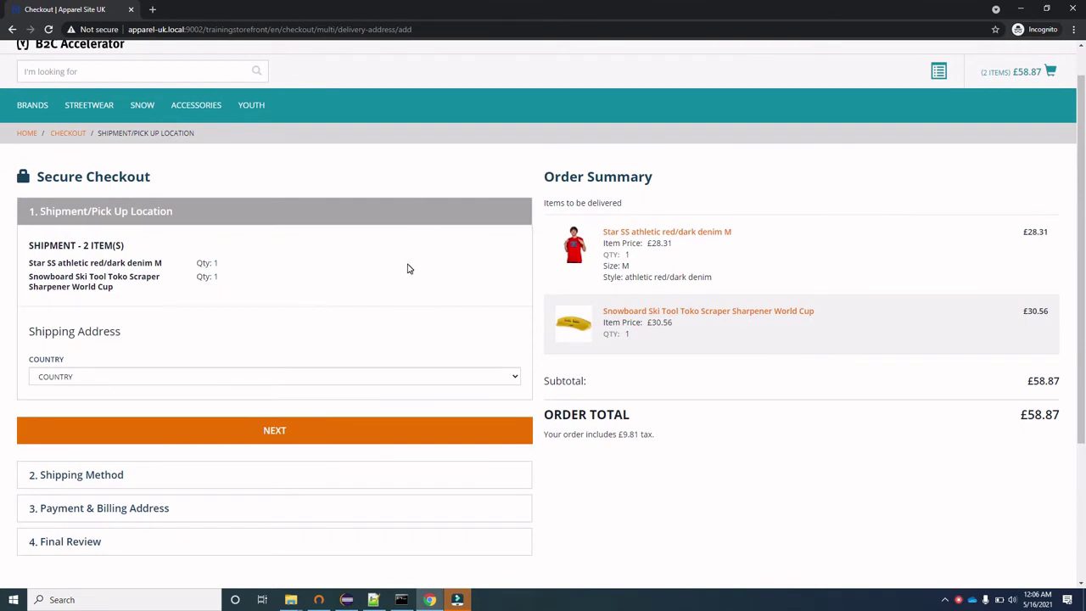
Choose United Kingdom as the country and title Mr., and enter the guest's first and last name.
{"action": "scroll", "coordinate": [407, 269], "scroll_direction": "down", "scroll_amount": 1}
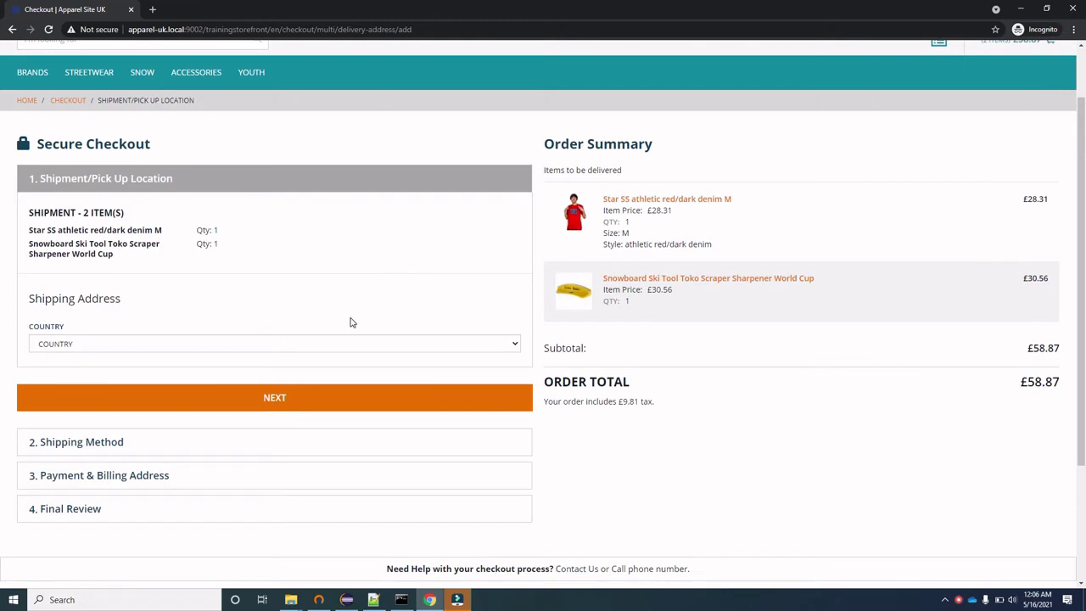
{"action": "left_click", "coordinate": [354, 346]}
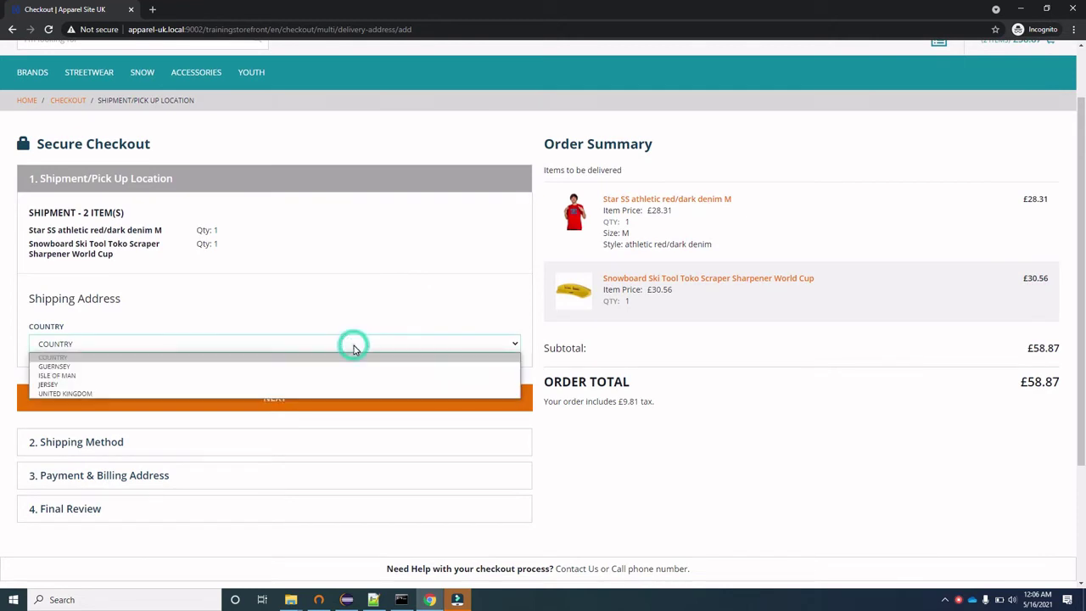
{"action": "left_click", "coordinate": [328, 393]}
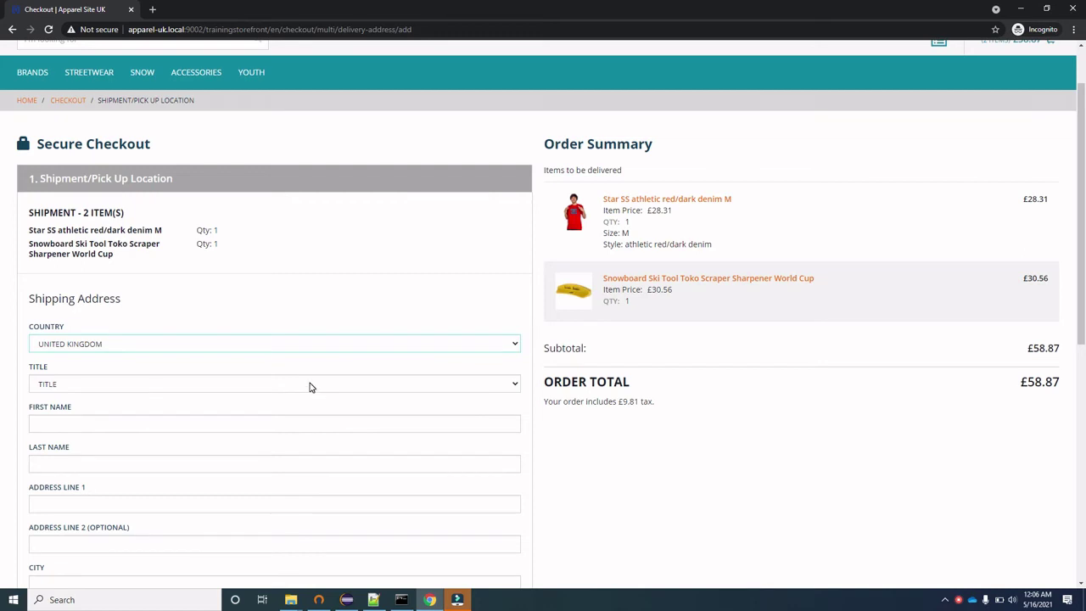
{"action": "left_click", "coordinate": [310, 387]}
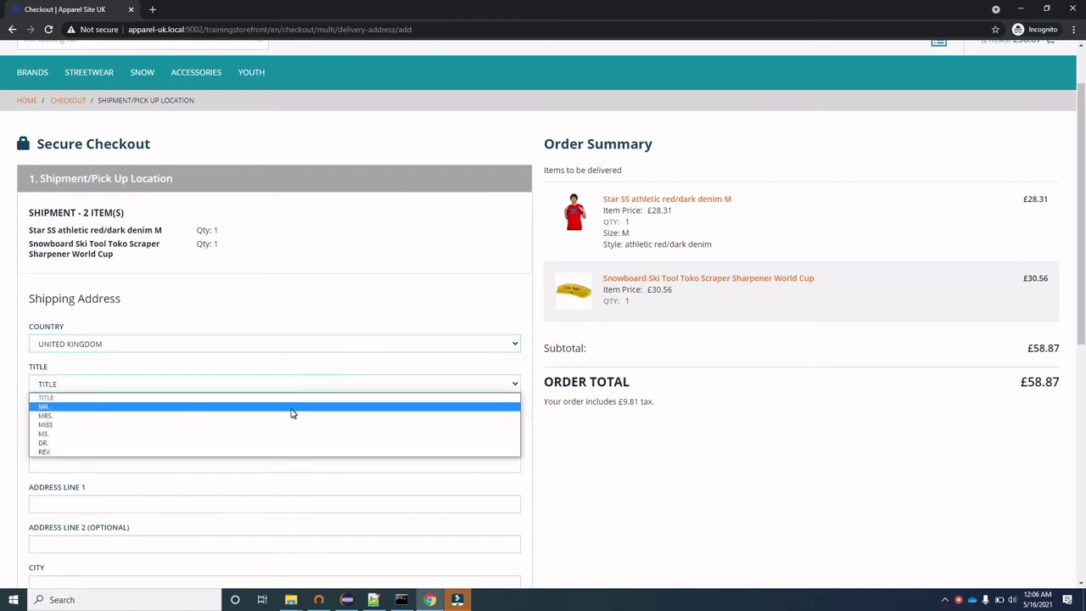
{"action": "left_click", "coordinate": [291, 411]}
{"action": "scroll", "coordinate": [291, 413], "scroll_direction": "down", "scroll_amount": 1}
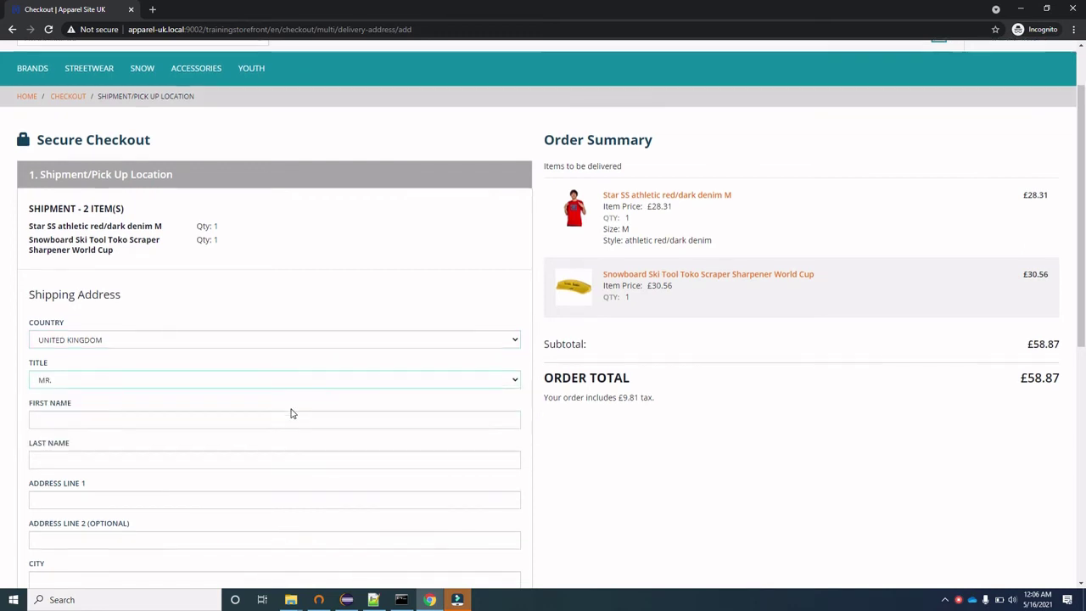
{"action": "scroll", "coordinate": [261, 422], "scroll_direction": "down", "scroll_amount": 1}
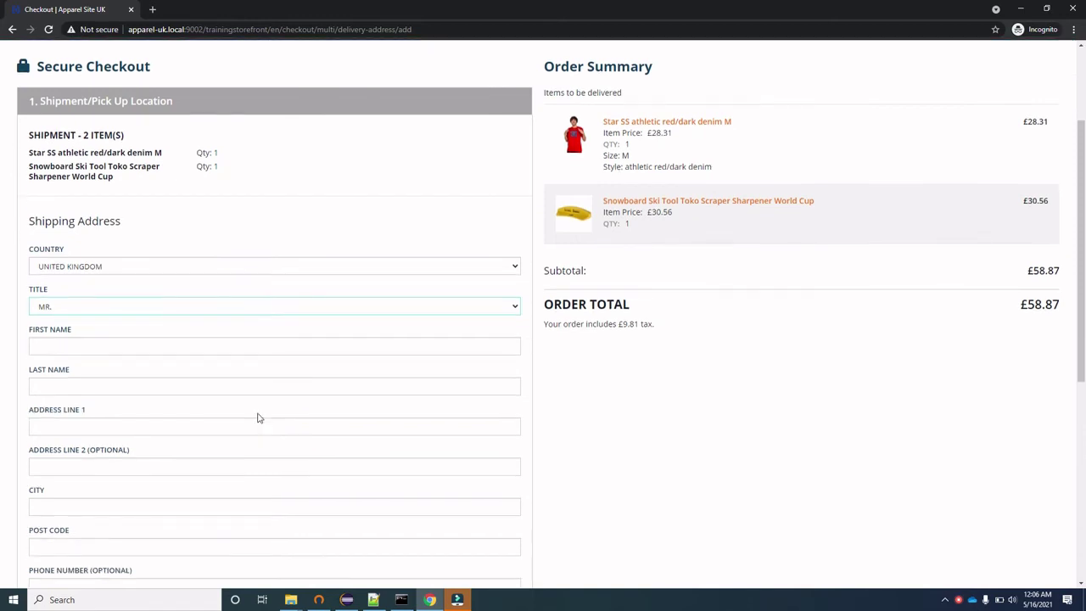
{"action": "left_click", "coordinate": [233, 348]}
{"action": "type", "text": "Hybris"}
{"action": "left_click", "coordinate": [207, 384]}
{"action": "type", "text": "User"}
Enter the first address line, city London and the post code, then submit the address.
{"action": "left_click", "coordinate": [185, 431]}
{"action": "type", "text": "Hybris Delivery"}
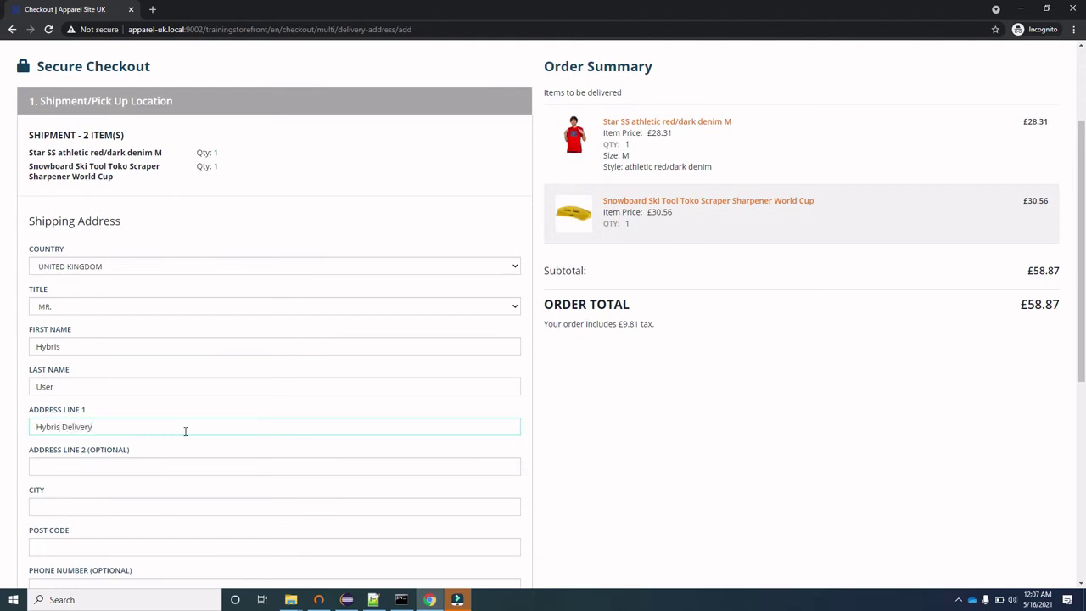
{"action": "scroll", "coordinate": [180, 441], "scroll_direction": "down", "scroll_amount": 1}
{"action": "left_click", "coordinate": [174, 450]}
{"action": "type", "text": "London"}
{"action": "left_click", "coordinate": [152, 488]}
{"action": "type", "text": "654"}
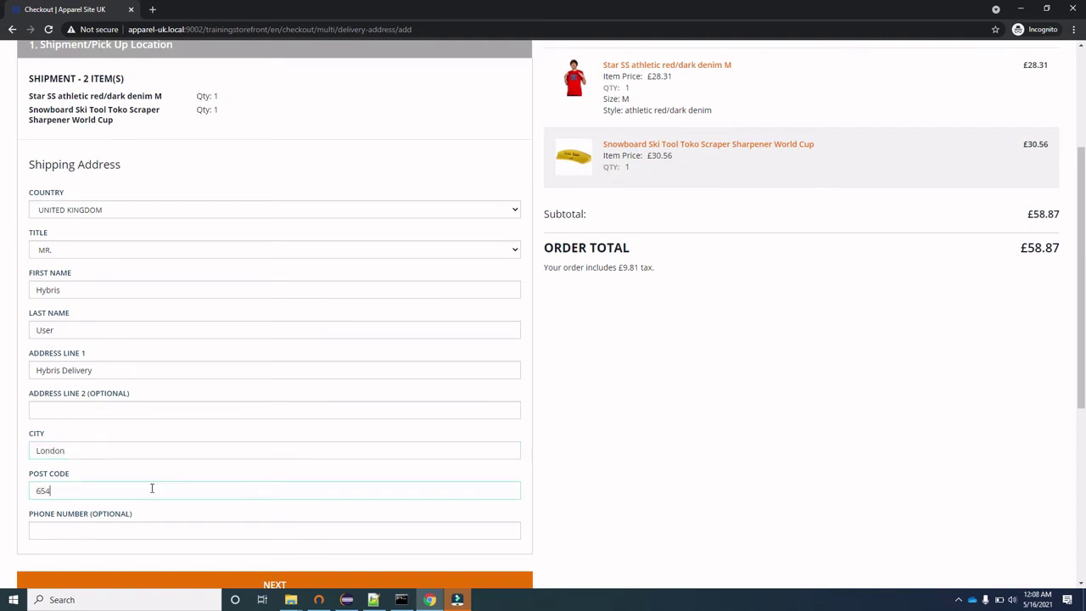
{"action": "type", "text": "3567"}
{"action": "scroll", "coordinate": [156, 504], "scroll_direction": "down", "scroll_amount": 1}
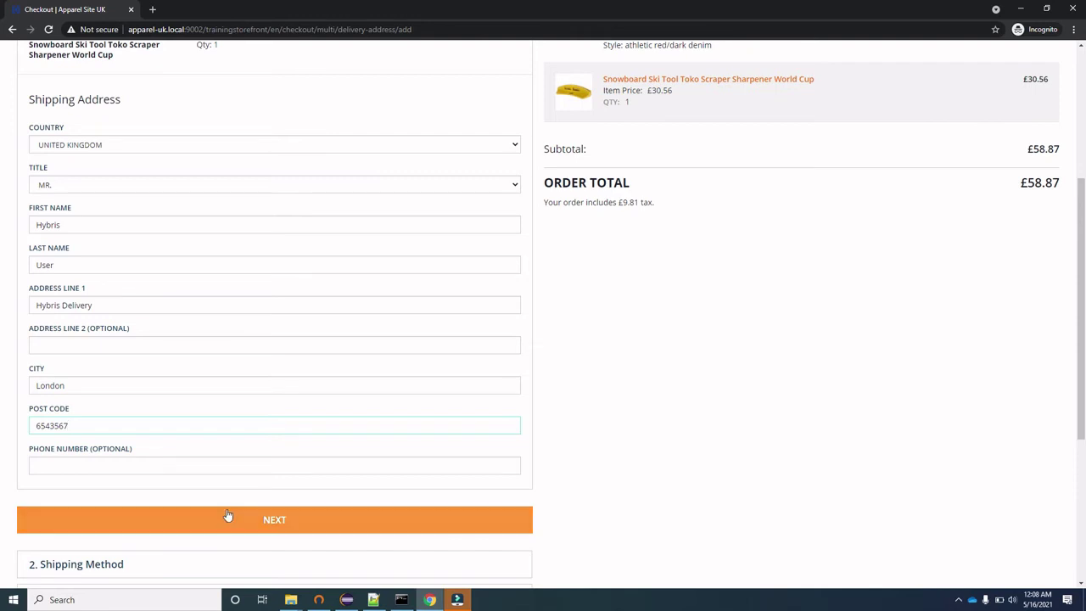
{"action": "left_click", "coordinate": [271, 535]}
Keep Standard Delivery (3–5 business days, £5.99) as the shipment method and continue to payment.
{"action": "scroll", "coordinate": [270, 536], "scroll_direction": "down", "scroll_amount": 3}
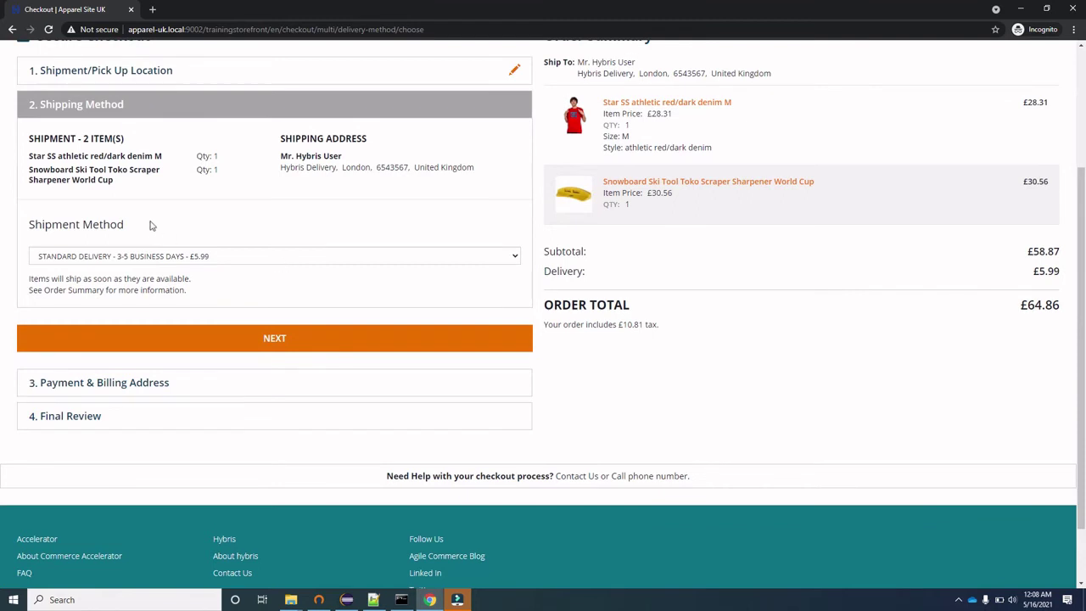
{"action": "left_click", "coordinate": [238, 258]}
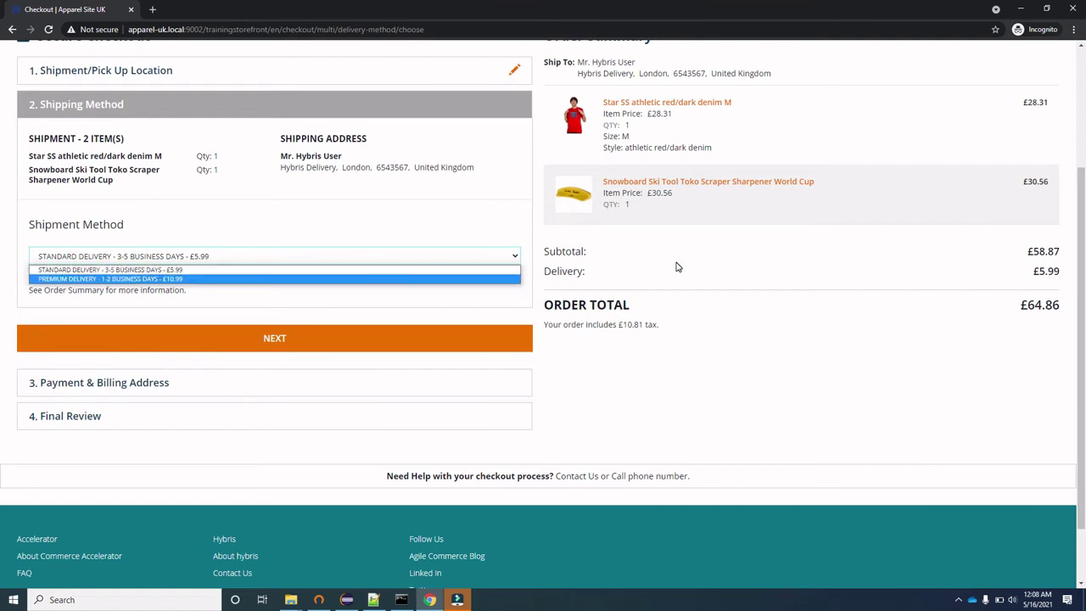
{"action": "left_click", "coordinate": [412, 270]}
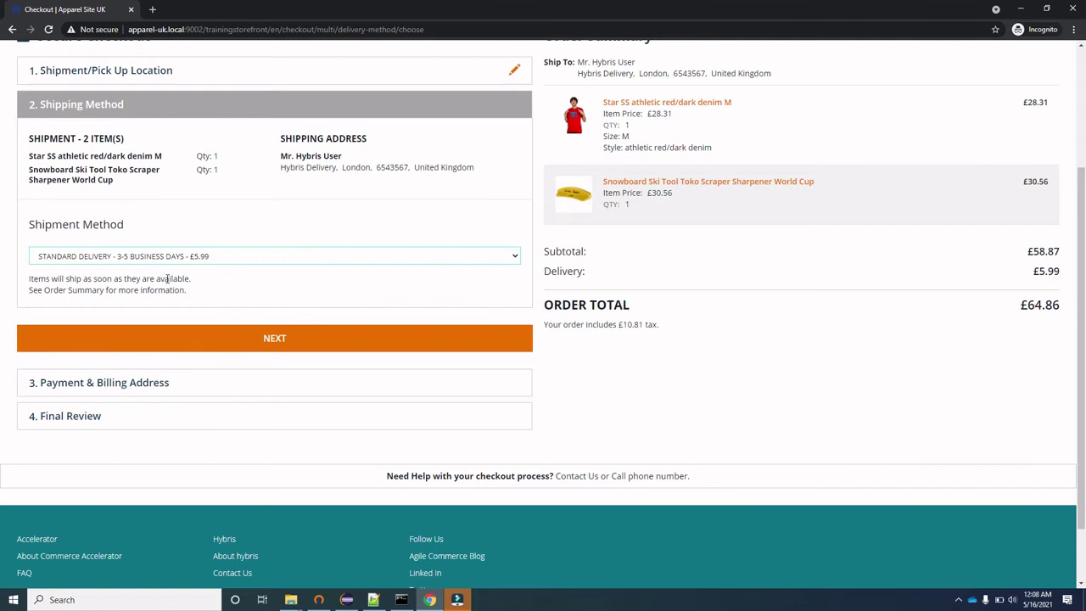
{"action": "left_click", "coordinate": [274, 344]}
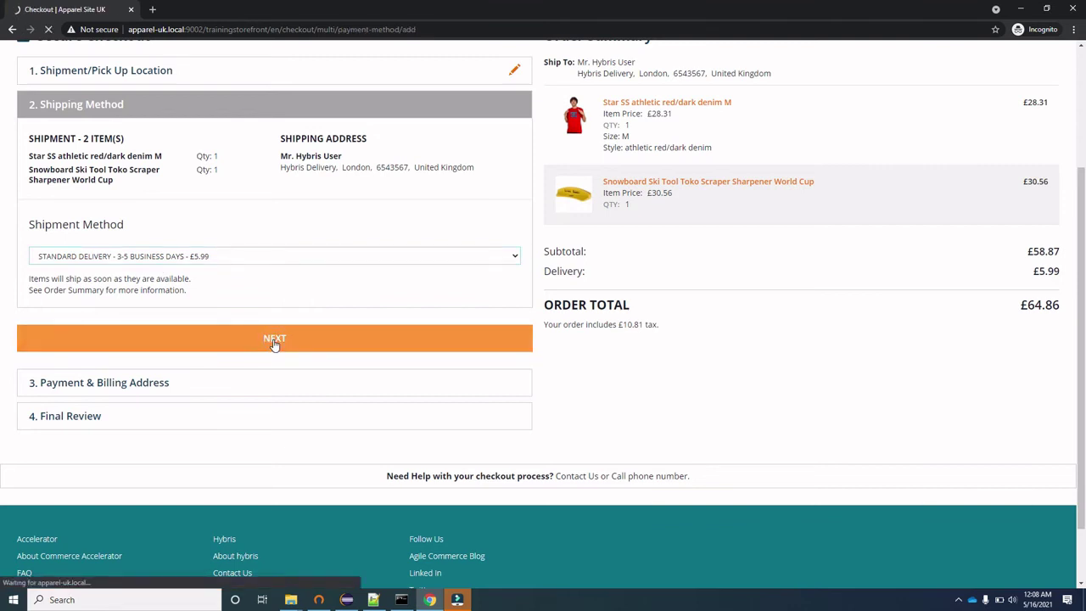
Choose Visa as the card type and enter the cardholder's name and card number.
{"action": "scroll", "coordinate": [274, 343], "scroll_direction": "down", "scroll_amount": 2}
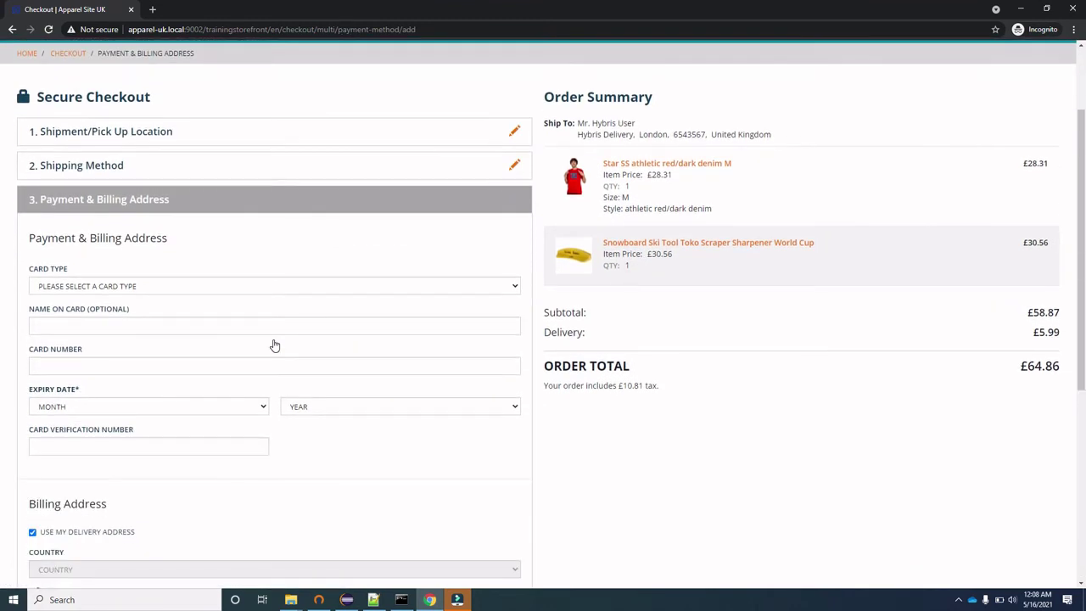
{"action": "left_click", "coordinate": [212, 233]}
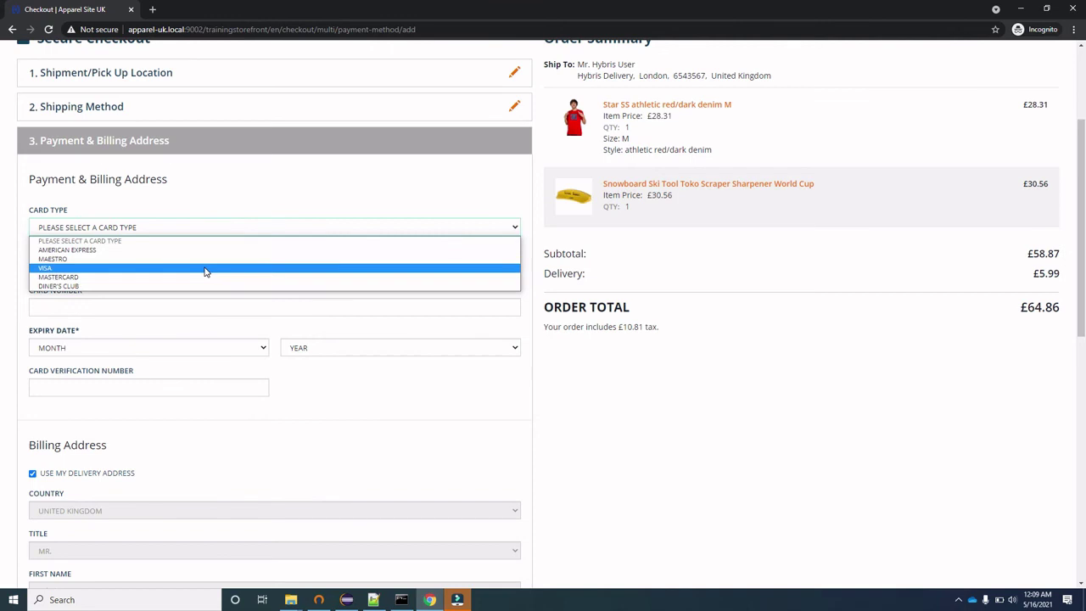
{"action": "left_click", "coordinate": [207, 268]}
{"action": "left_click", "coordinate": [187, 269]}
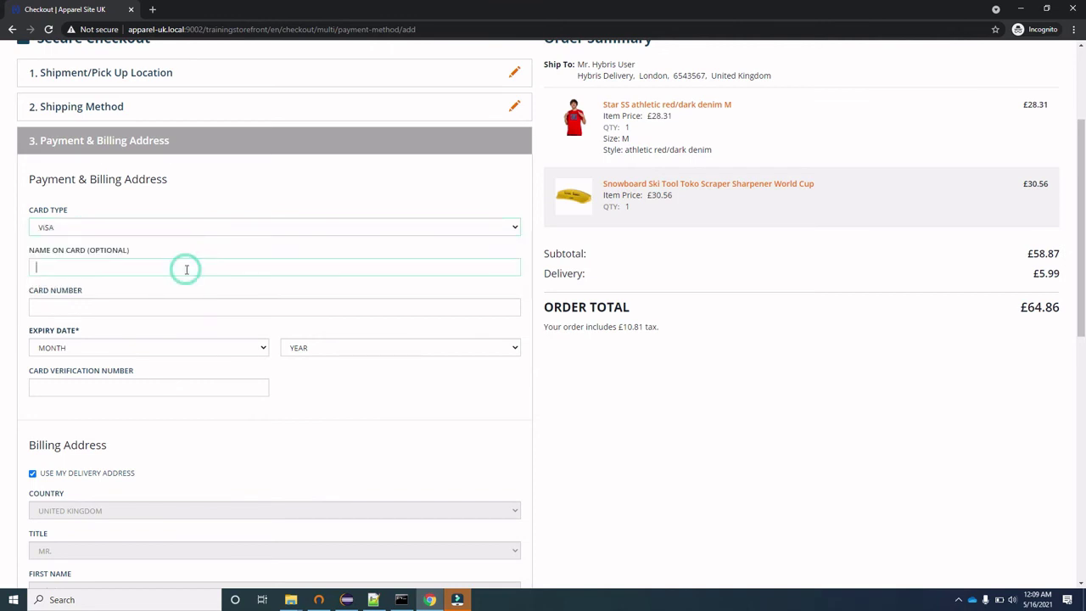
{"action": "type", "text": "Hybris TestUser"}
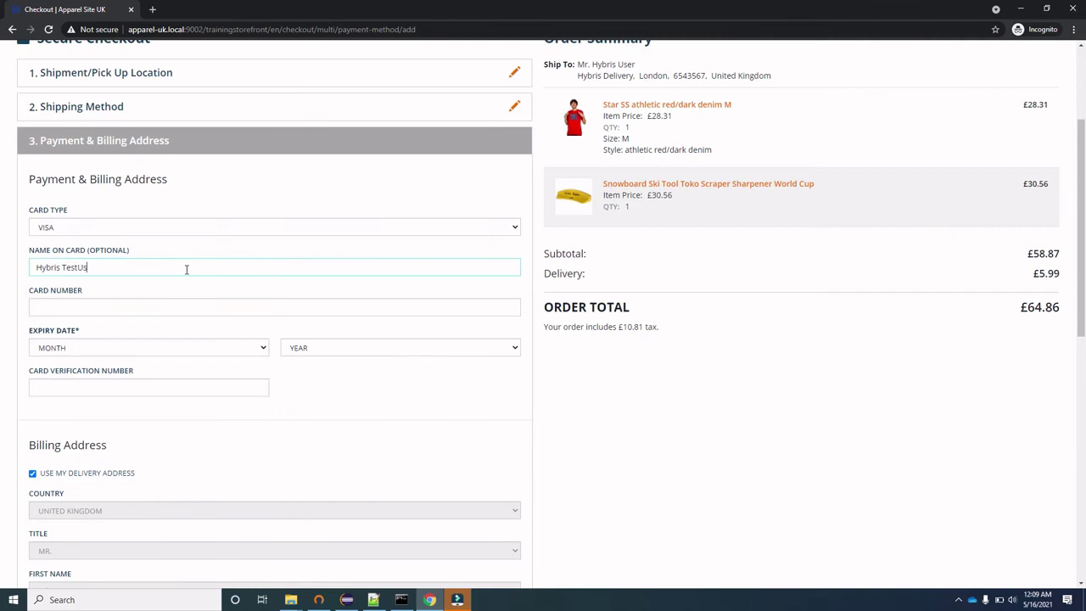
{"action": "left_click", "coordinate": [172, 308]}
{"action": "type", "text": "4111111111111111"}
Set the card expiry to 02/2022, enter the security code, and continue to final review.
{"action": "left_click", "coordinate": [114, 347]}
{"action": "left_click", "coordinate": [110, 379]}
{"action": "left_click", "coordinate": [311, 349]}
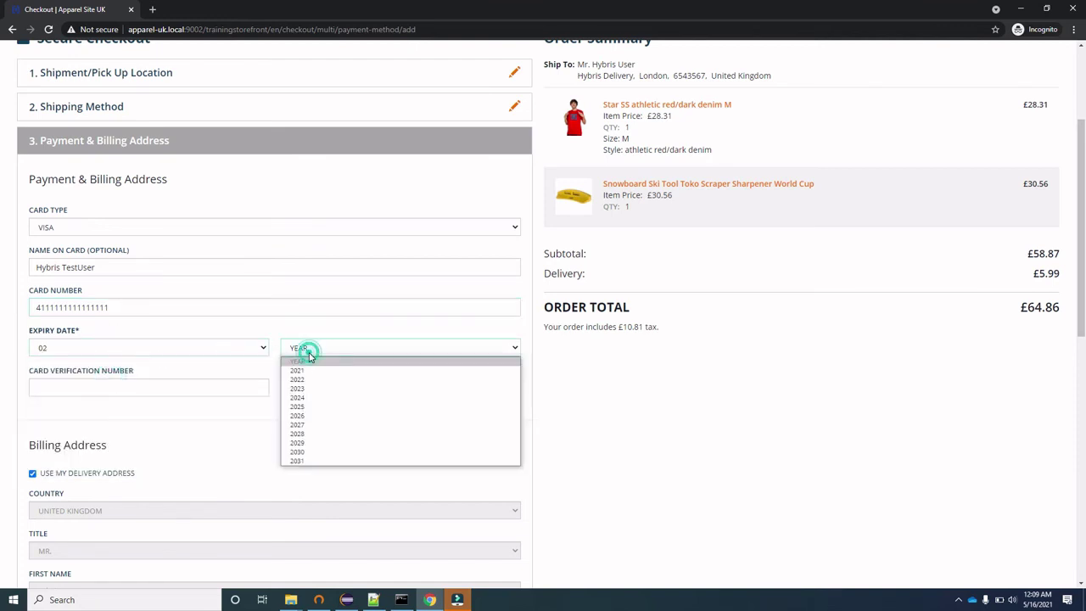
{"action": "left_click", "coordinate": [317, 380]}
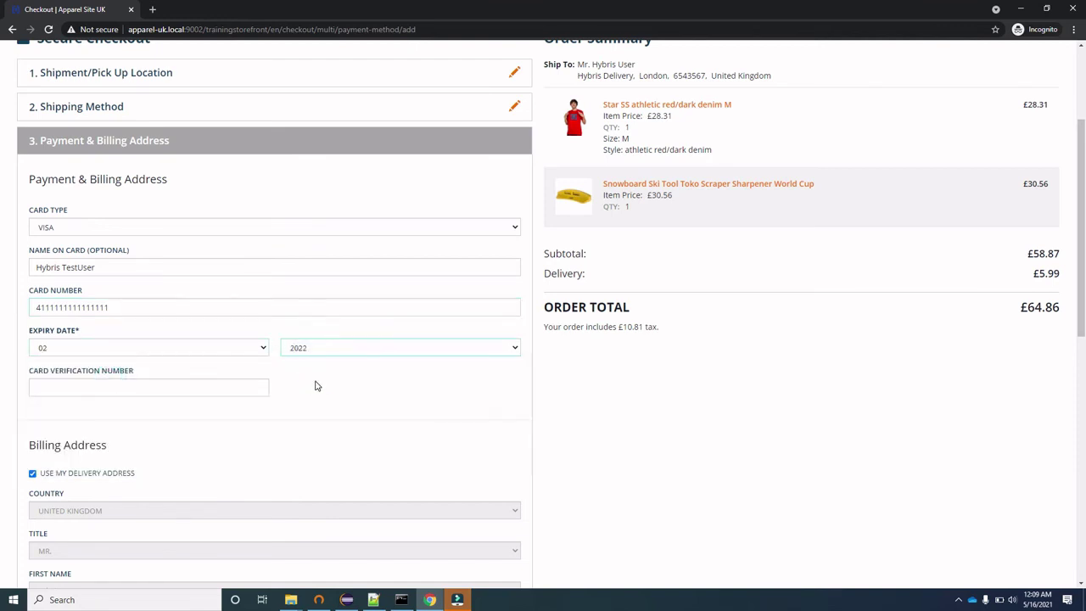
{"action": "left_click", "coordinate": [109, 389]}
{"action": "type", "text": "123"}
{"action": "scroll", "coordinate": [121, 427], "scroll_direction": "down", "scroll_amount": 5}
{"action": "scroll", "coordinate": [121, 427], "scroll_direction": "up", "scroll_amount": 1}
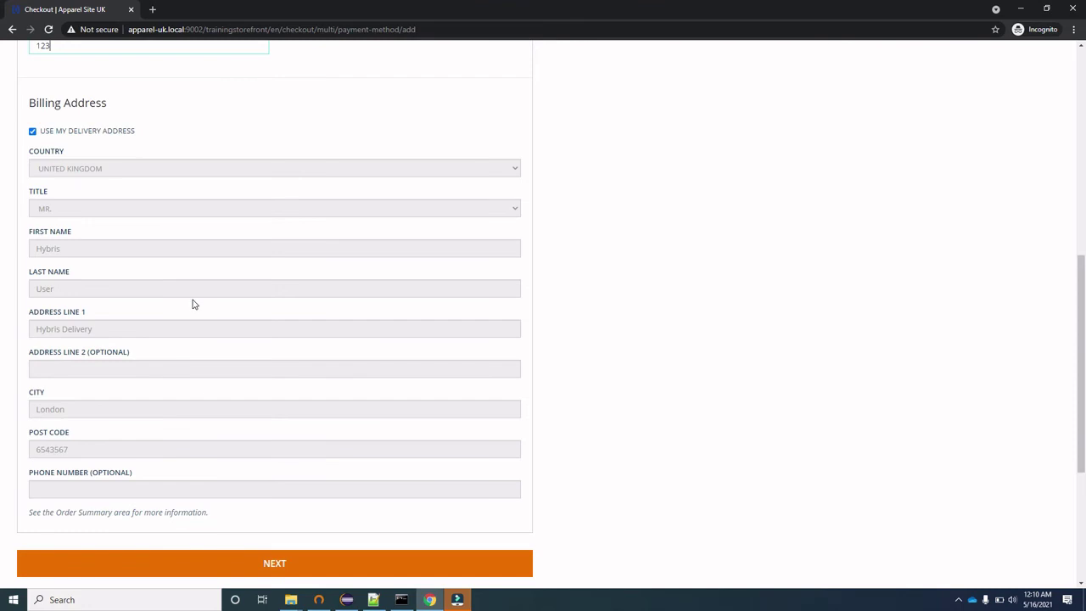
{"action": "scroll", "coordinate": [194, 304], "scroll_direction": "down", "scroll_amount": 2}
{"action": "left_click", "coordinate": [255, 378]}
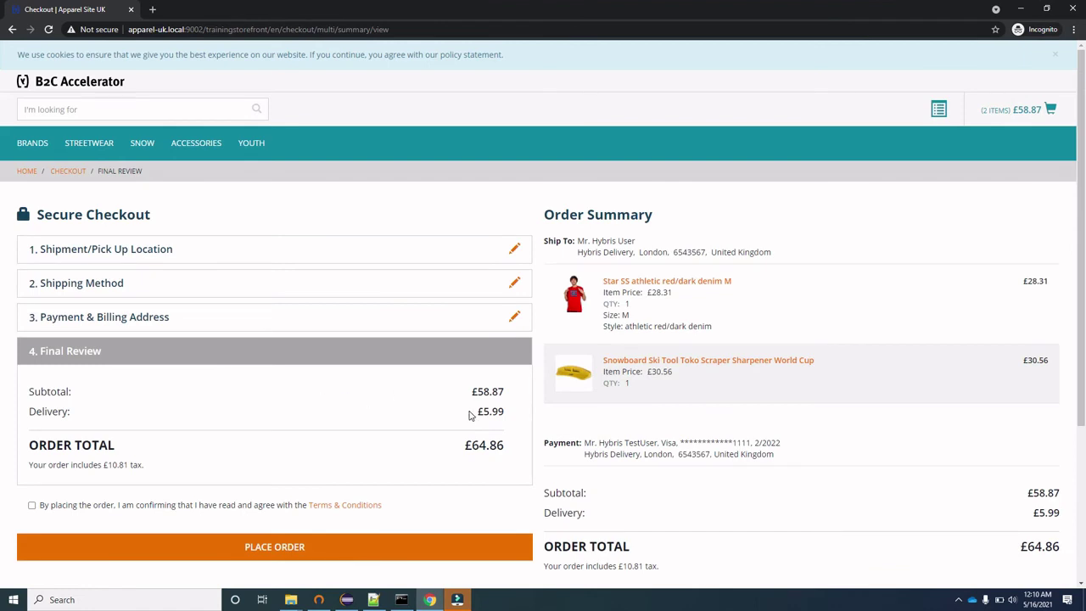
Accept the Terms & Conditions, place the order, and begin choosing an account password.
{"action": "scroll", "coordinate": [634, 453], "scroll_direction": "down", "scroll_amount": 2}
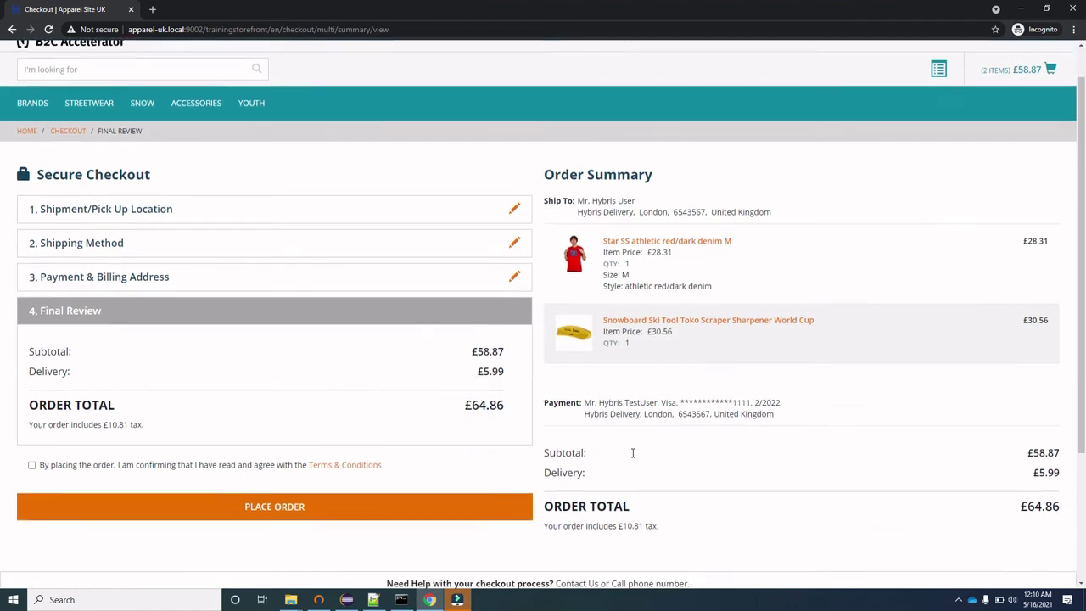
{"action": "left_click", "coordinate": [31, 395]}
{"action": "left_click", "coordinate": [302, 441]}
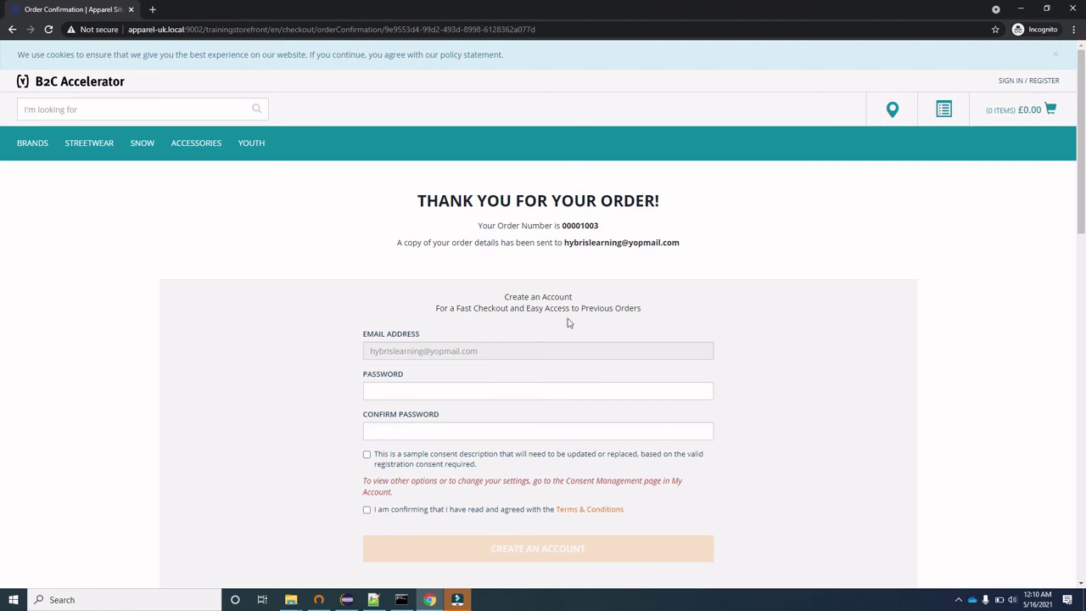
{"action": "left_click", "coordinate": [511, 395]}
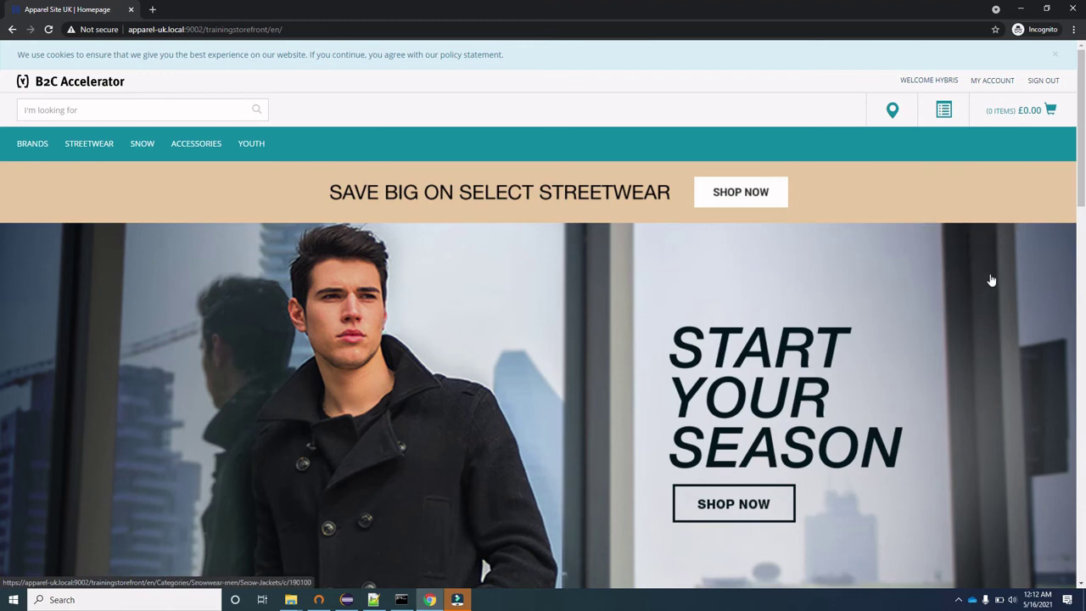
Show the My Account menu in the header and choose Order History.
{"action": "double_click", "coordinate": [898, 78]}
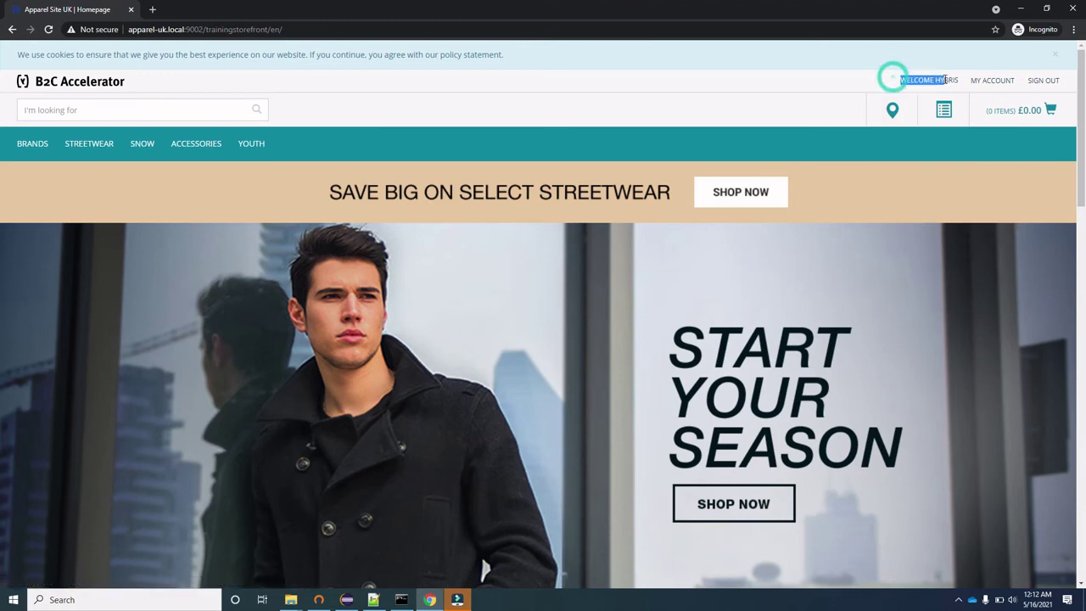
{"action": "left_click", "coordinate": [1000, 85]}
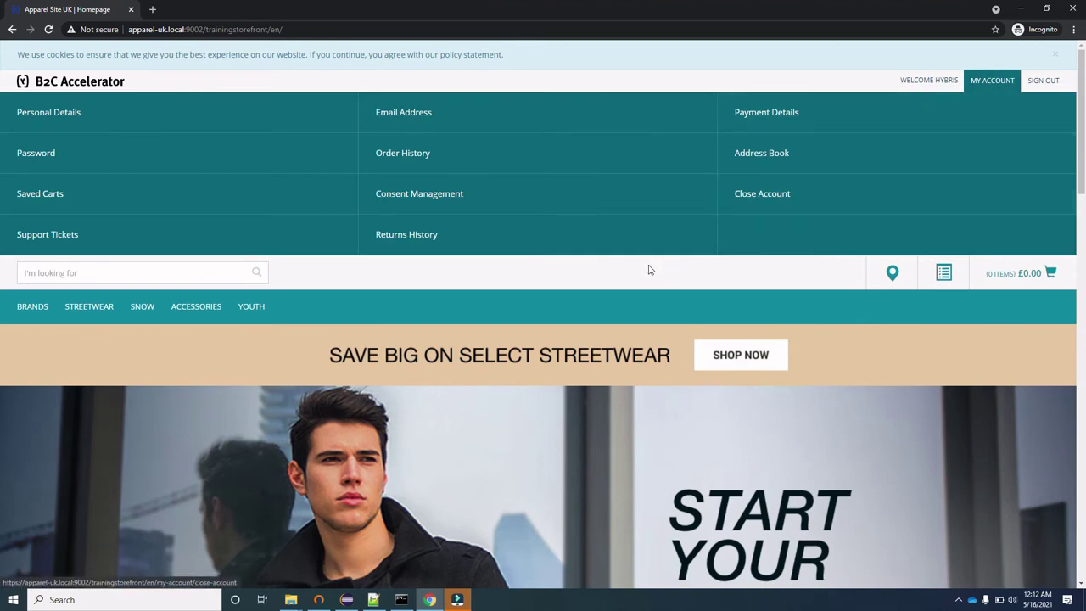
{"action": "left_click", "coordinate": [440, 161]}
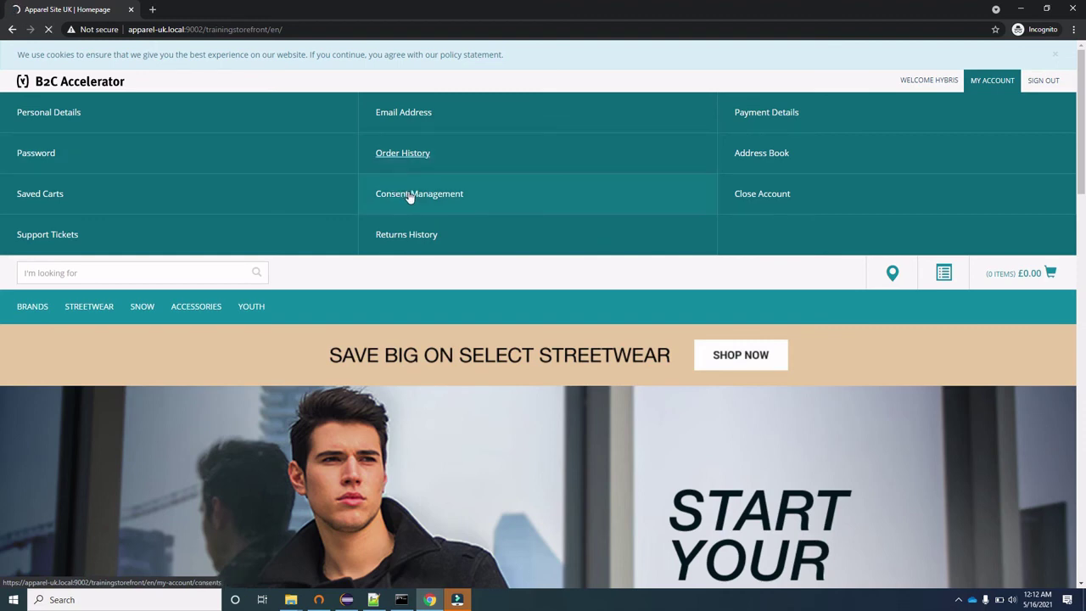
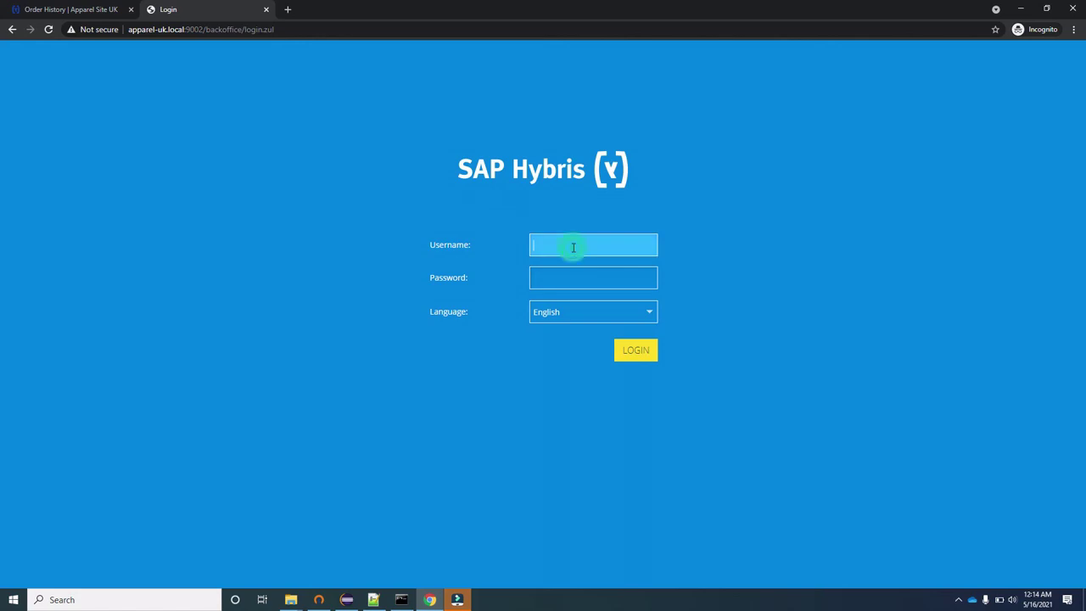
Log in to Backoffice as admin with the account password, keeping English as the language.
{"action": "key", "text": "Tab"}
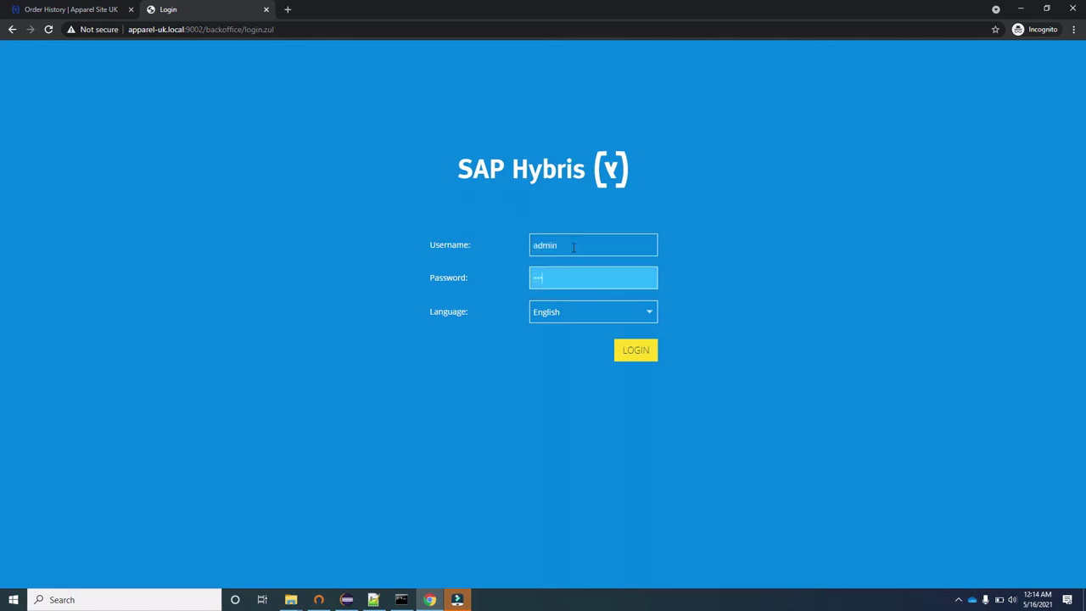
{"action": "left_click", "coordinate": [651, 355]}
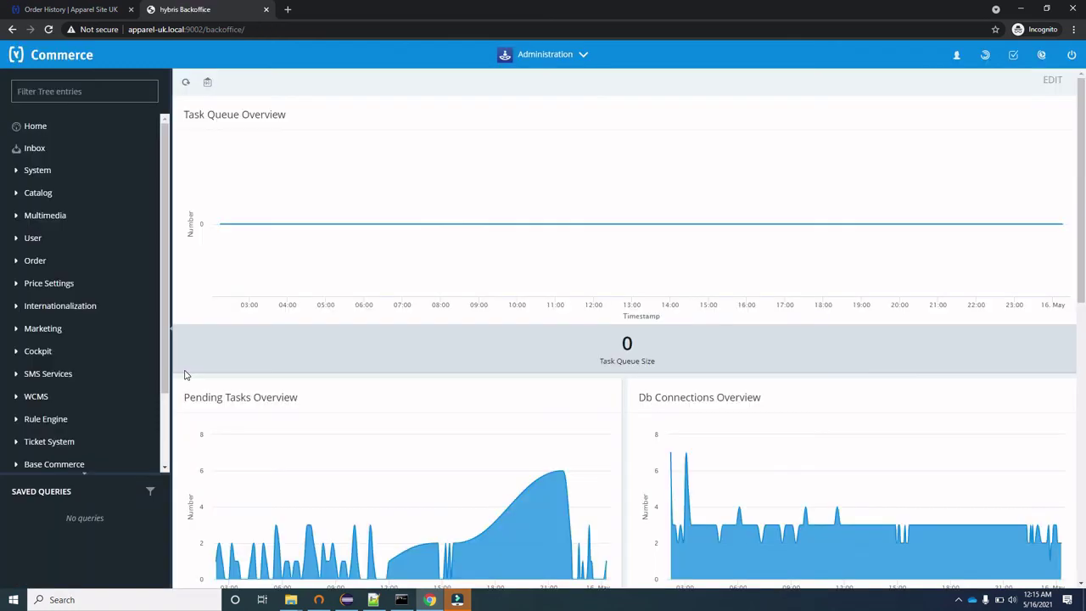
{"action": "left_click", "coordinate": [96, 92]}
Filter the navigation tree for 'order', open Orders, and select order 00001003.
{"action": "type", "text": "order"}
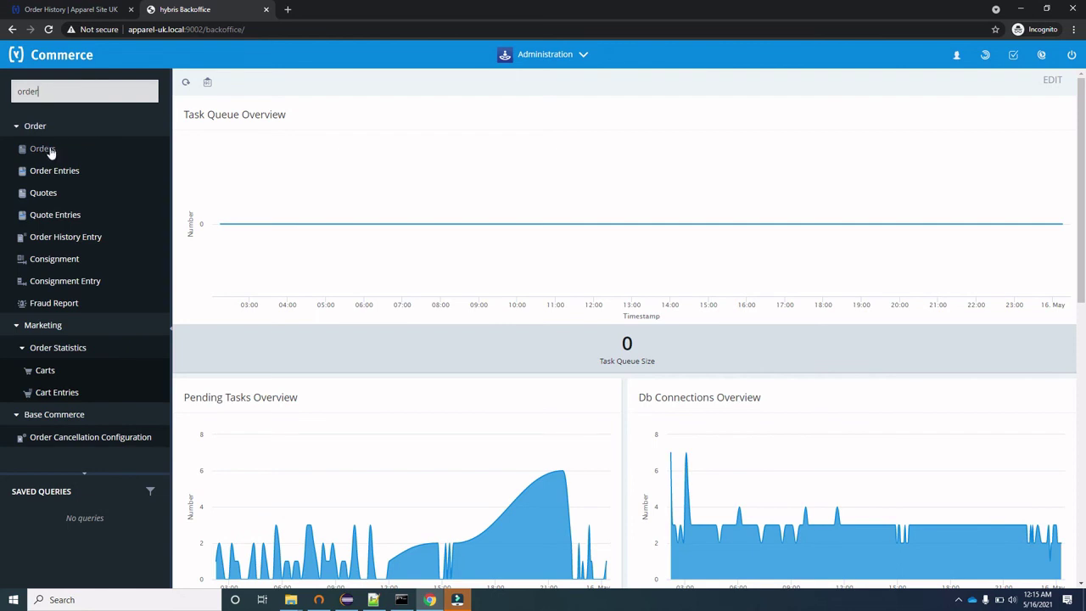
{"action": "left_click", "coordinate": [43, 149]}
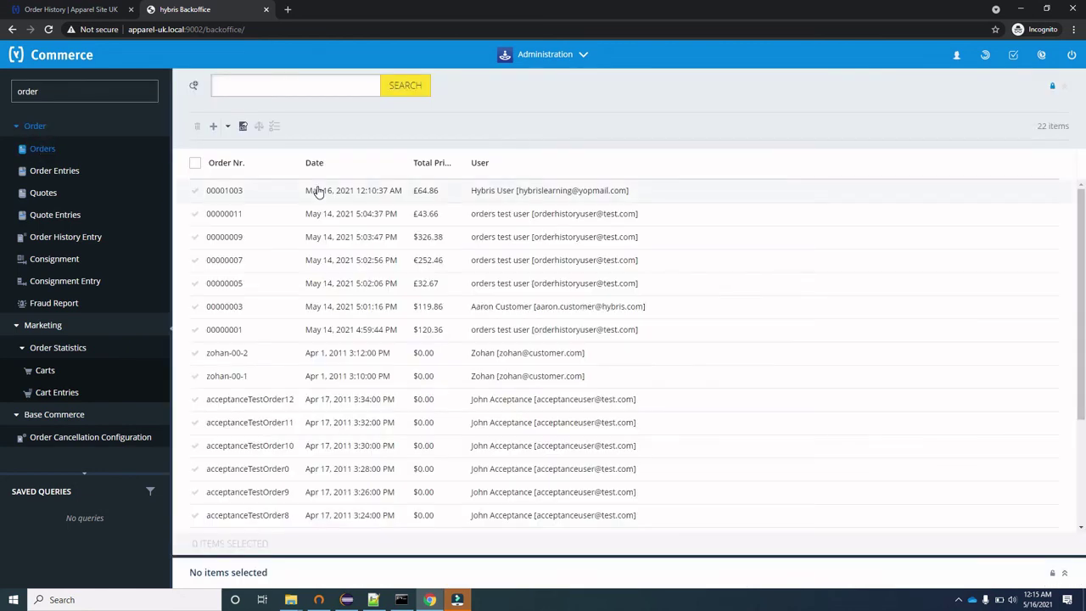
{"action": "left_click", "coordinate": [256, 197]}
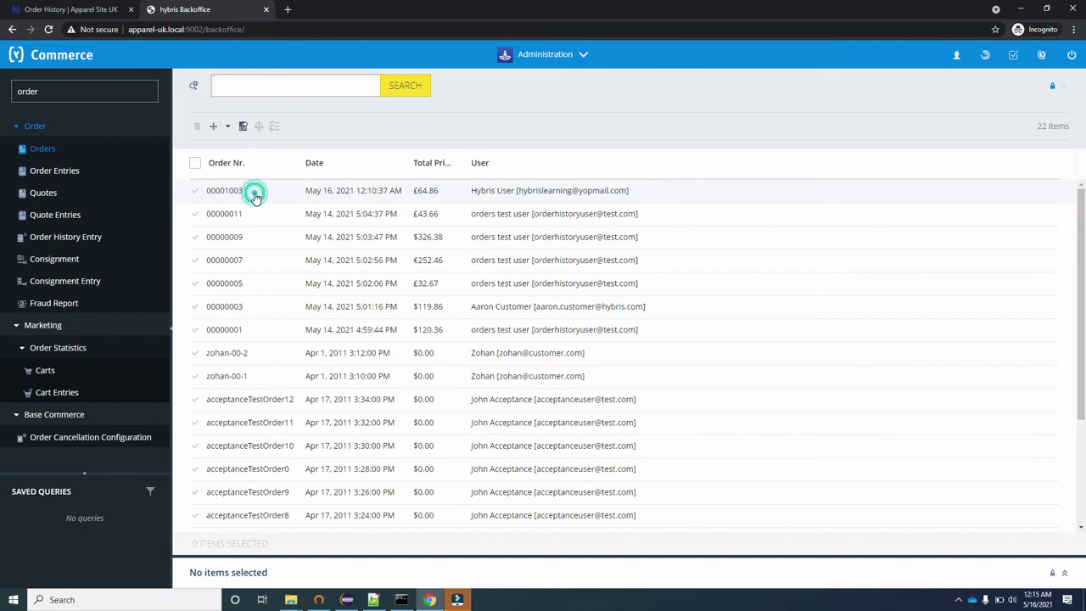
Match order 00001003 against the storefront Order History, then return to Backoffice.
{"action": "left_click", "coordinate": [72, 9]}
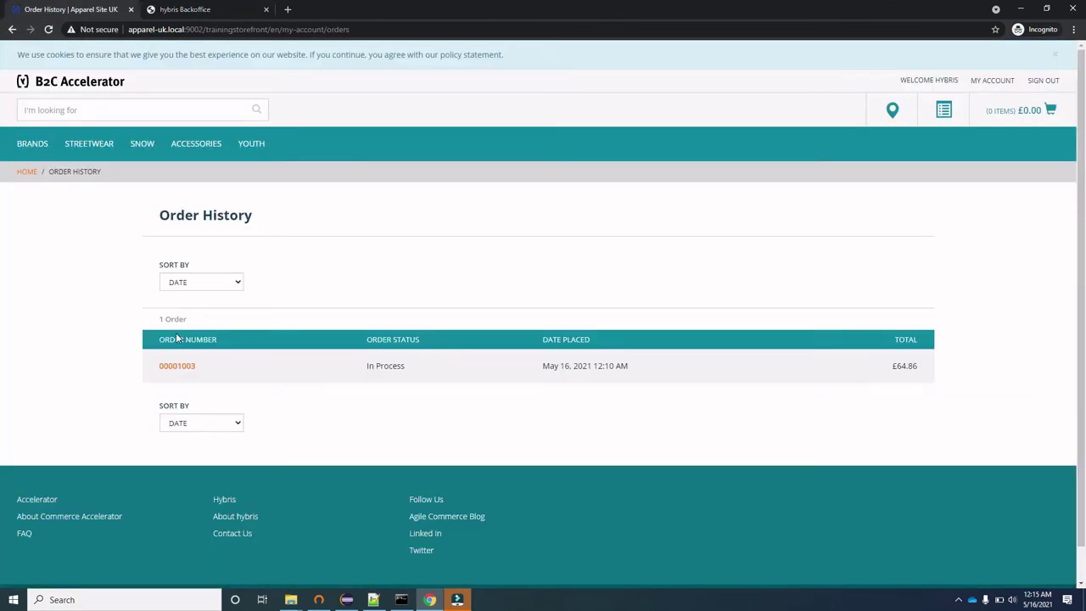
{"action": "left_click_drag", "start_coordinate": [204, 368], "coordinate": [161, 367]}
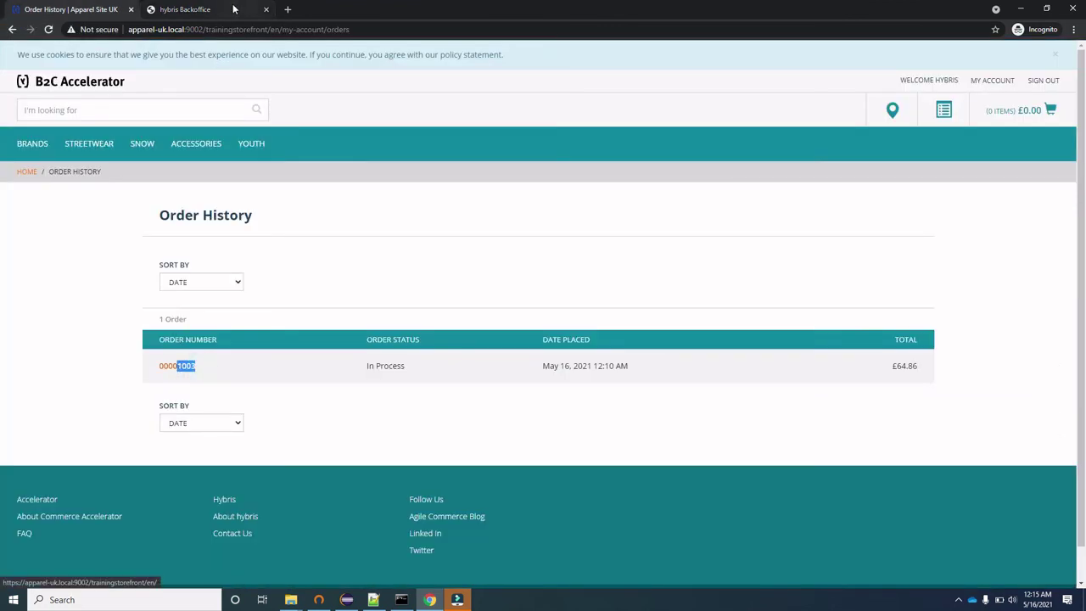
{"action": "left_click", "coordinate": [212, 9]}
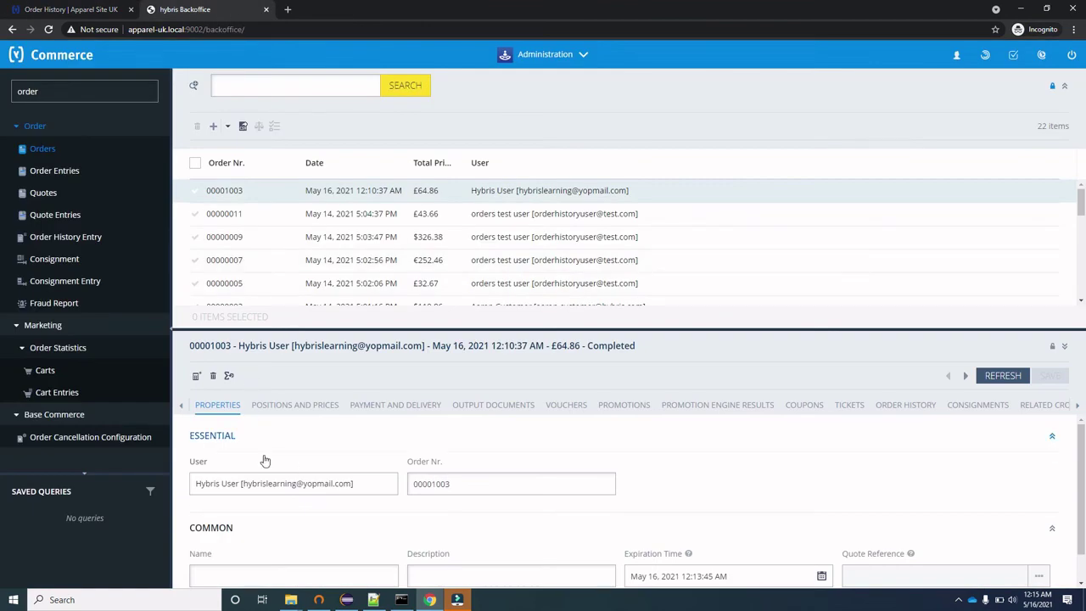
Review order 00001003's positions and prices, then its payment and delivery details showing SHIPPED.
{"action": "left_click", "coordinate": [299, 406]}
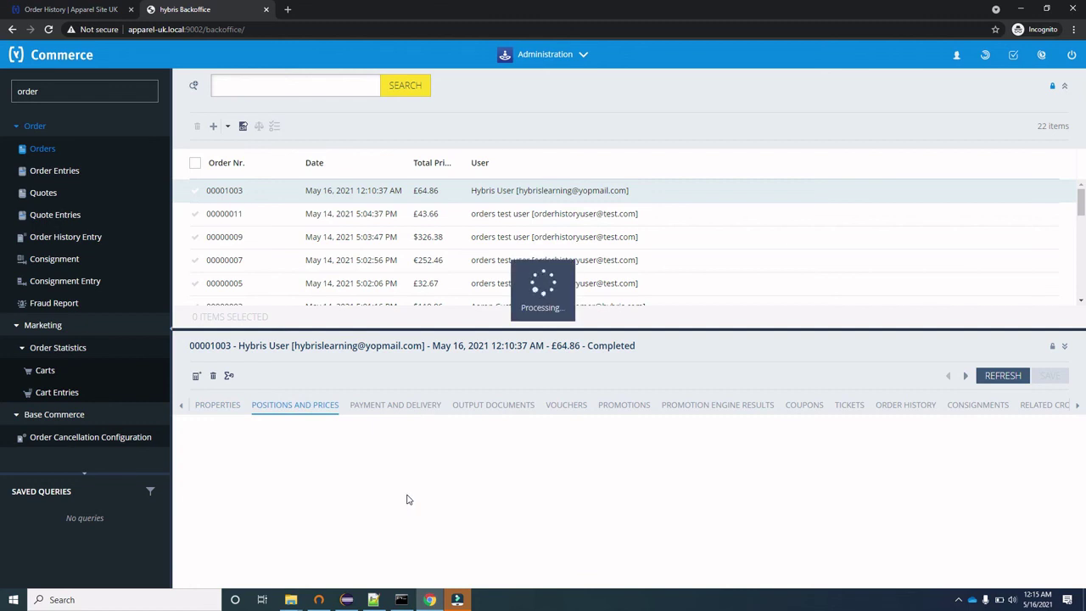
{"action": "scroll", "coordinate": [391, 490], "scroll_direction": "down", "scroll_amount": 5}
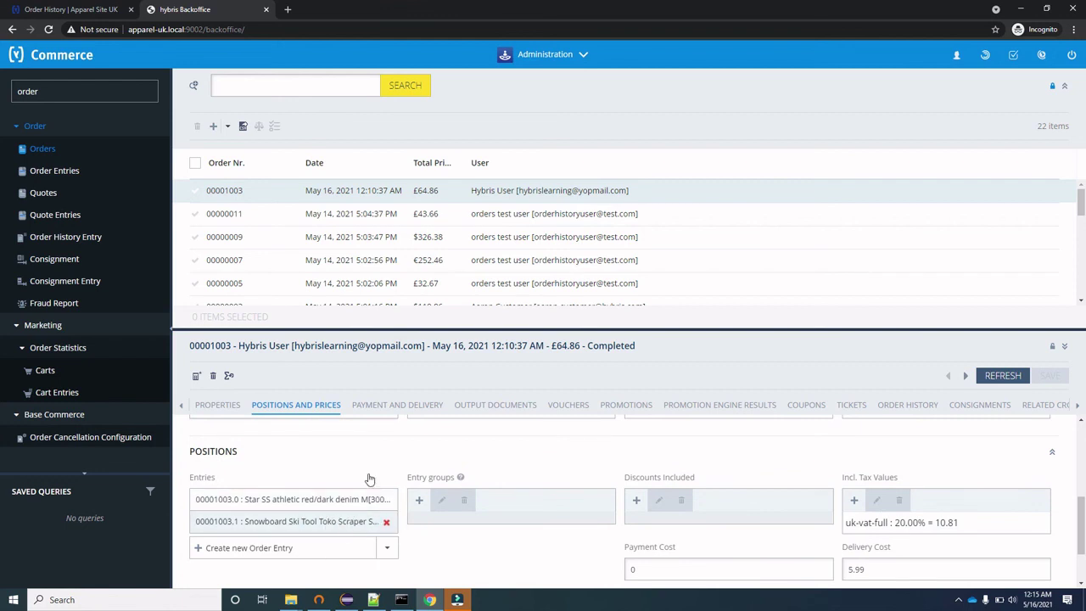
{"action": "left_click", "coordinate": [407, 405]}
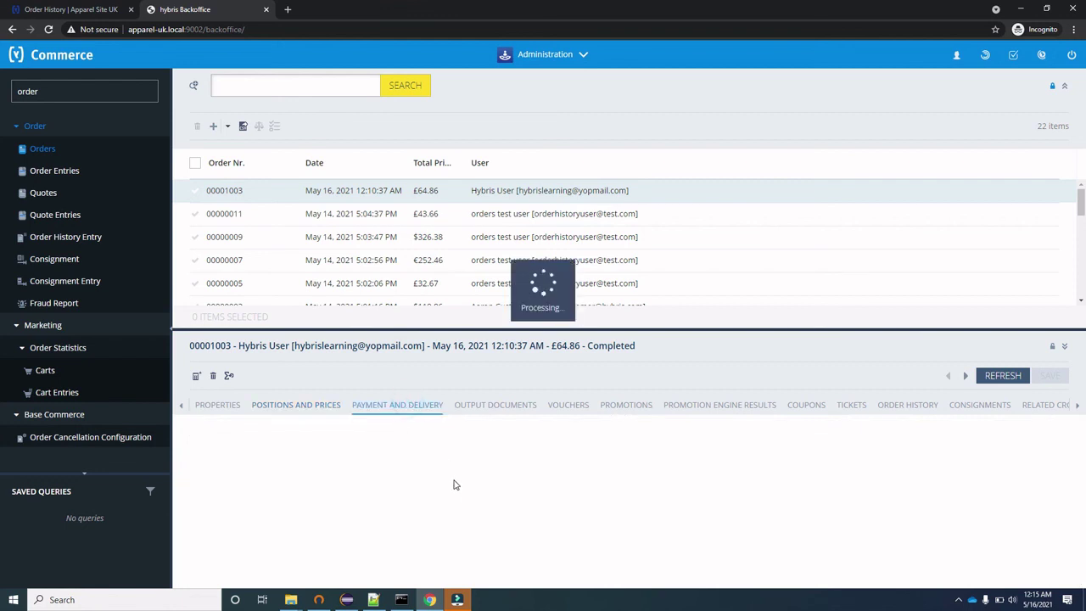
{"action": "scroll", "coordinate": [455, 484], "scroll_direction": "down", "scroll_amount": 3}
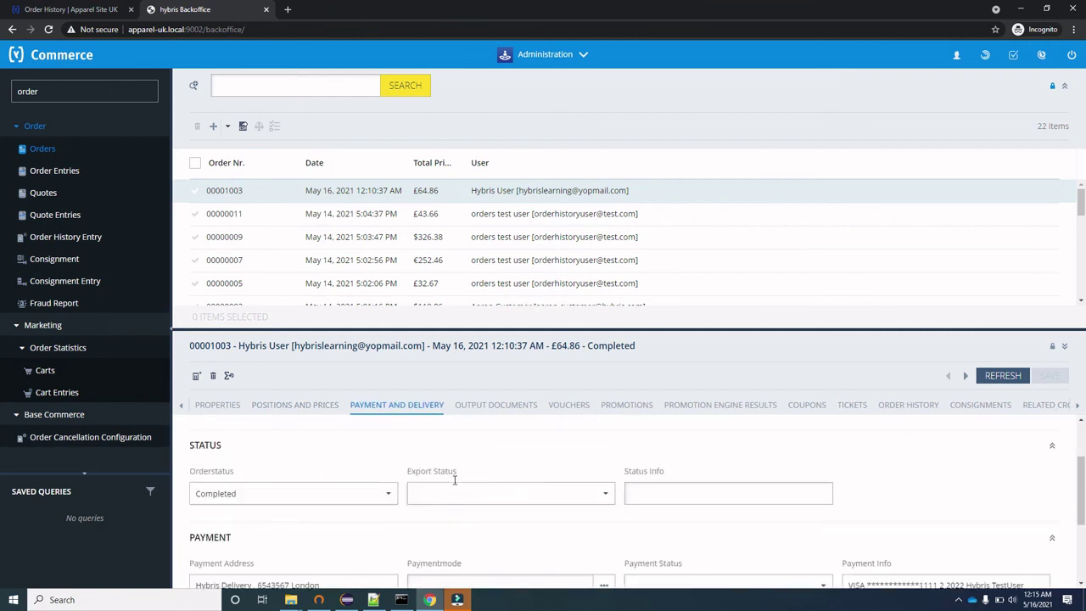
{"action": "scroll", "coordinate": [454, 485], "scroll_direction": "down", "scroll_amount": 2}
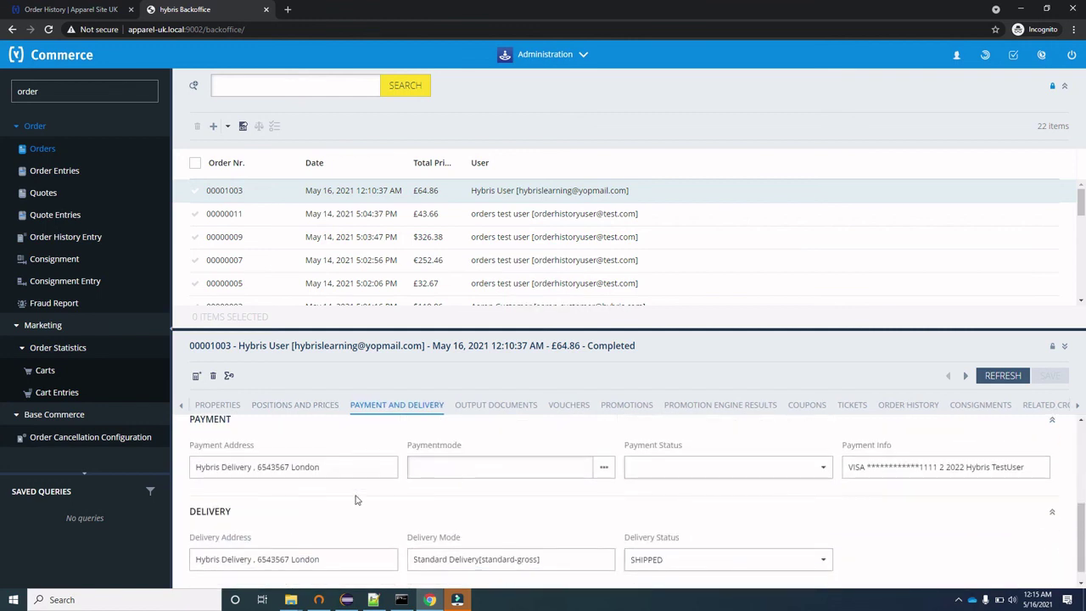
{"action": "scroll", "coordinate": [385, 521], "scroll_direction": "up", "scroll_amount": 2}
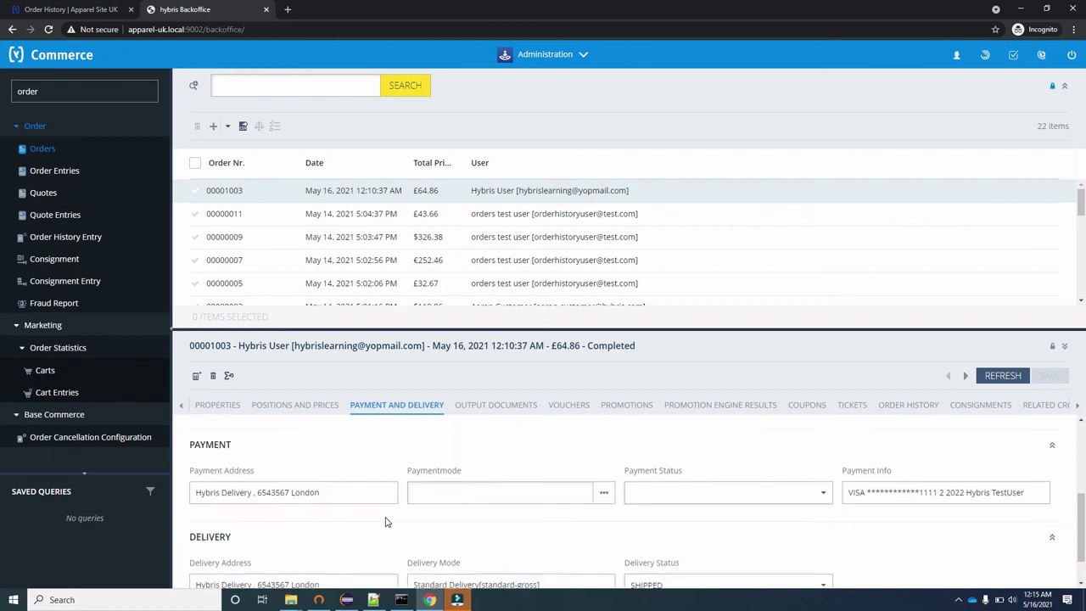